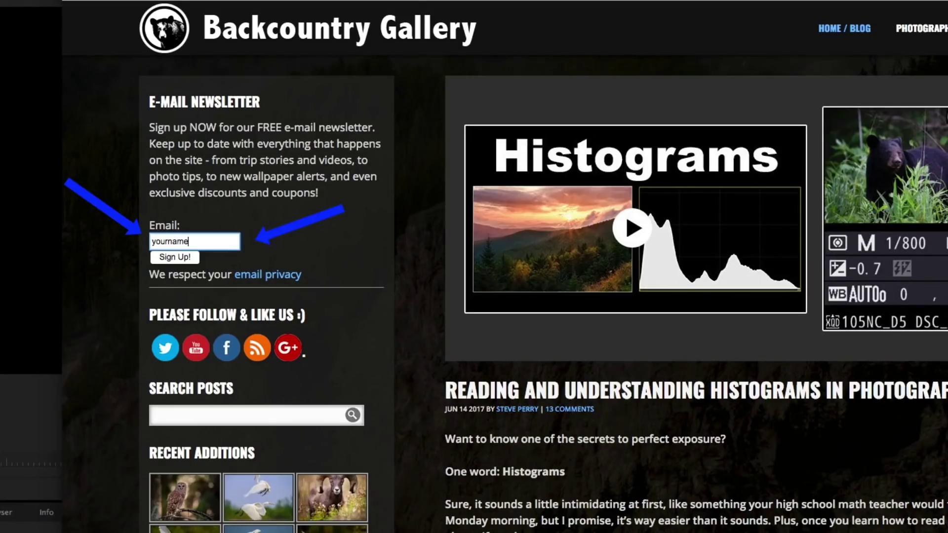
Step: Type an e-mail address into the E-MAIL NEWSLETTER box's Email field
type("@some")
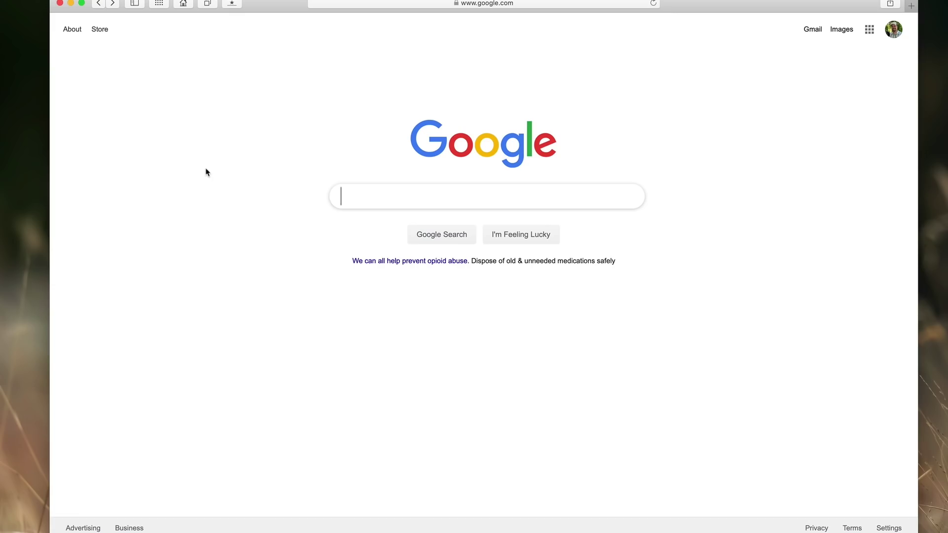
Step: Search Google for 'nikon download center' and open the Nikon | Download Center result
type("nikon down")
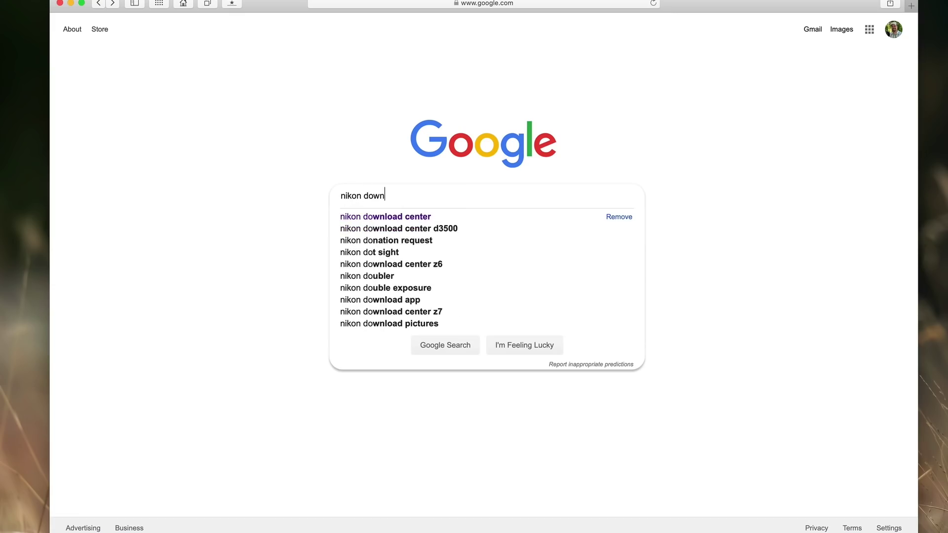
left_click(392, 217)
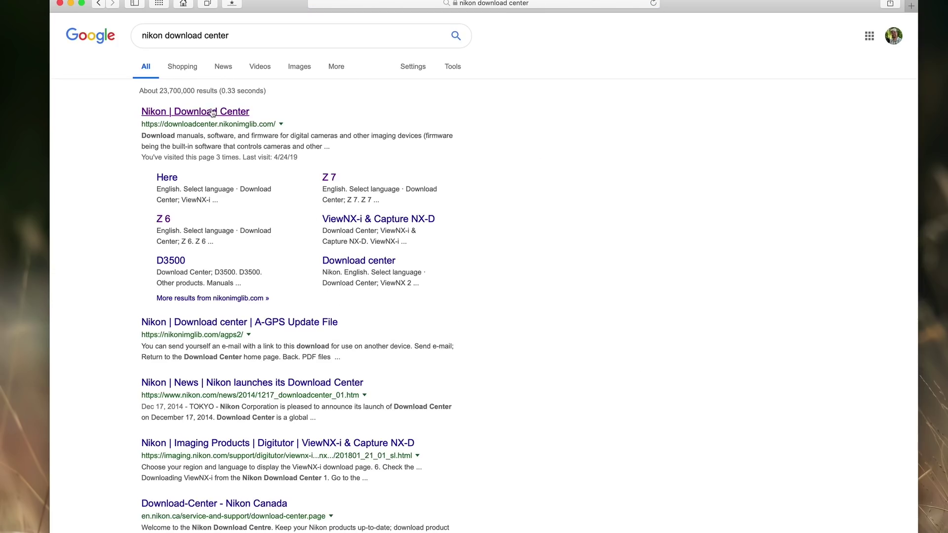
left_click(211, 112)
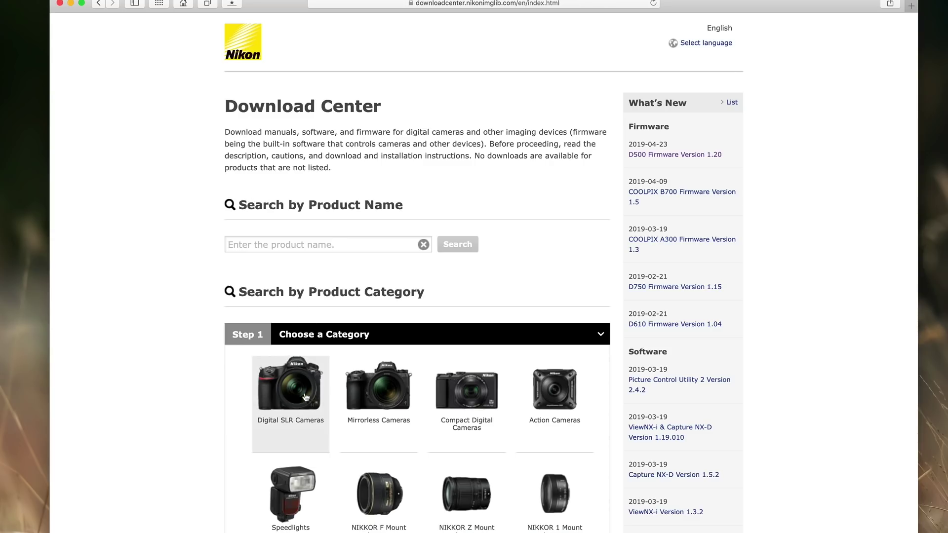
Step: Search the product-name box for 'Z', choose Z 7 and open its product page
left_click(282, 246)
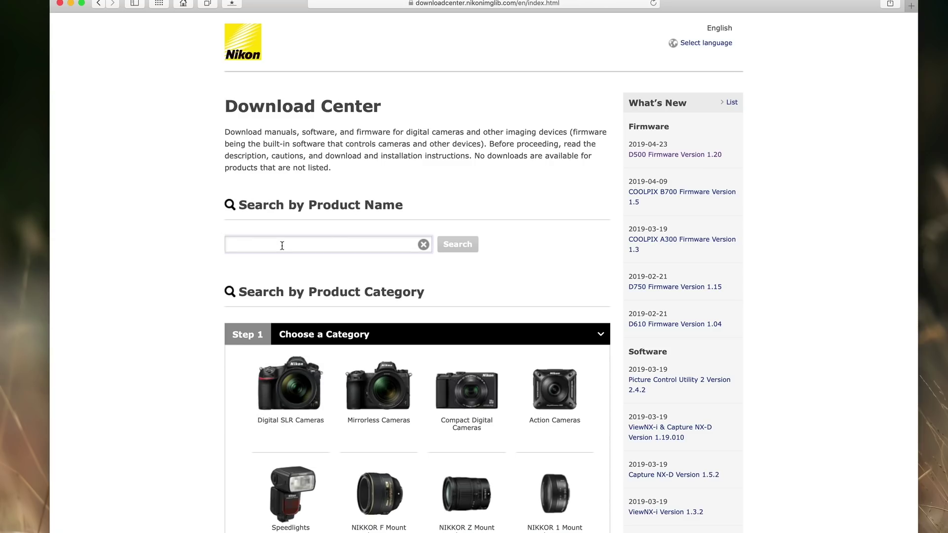
type("Z")
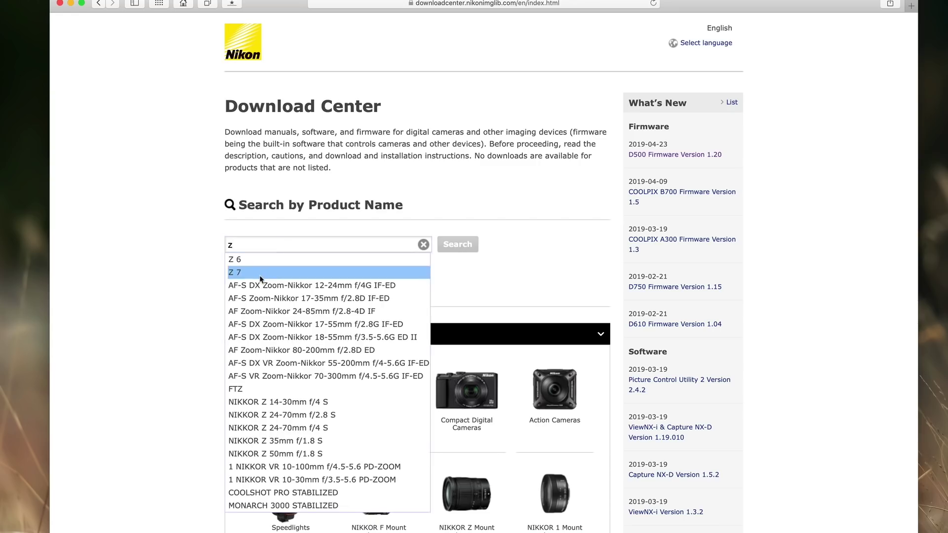
left_click(260, 275)
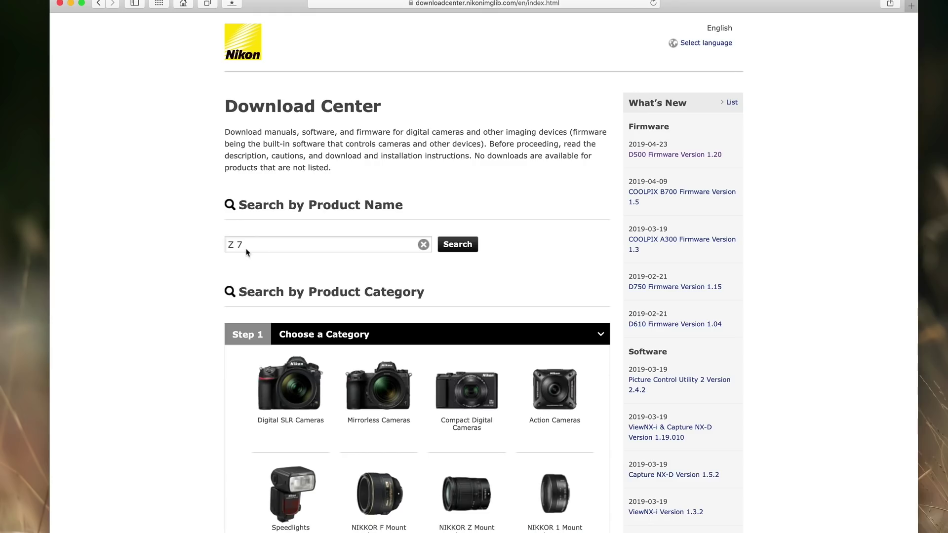
left_click(465, 246)
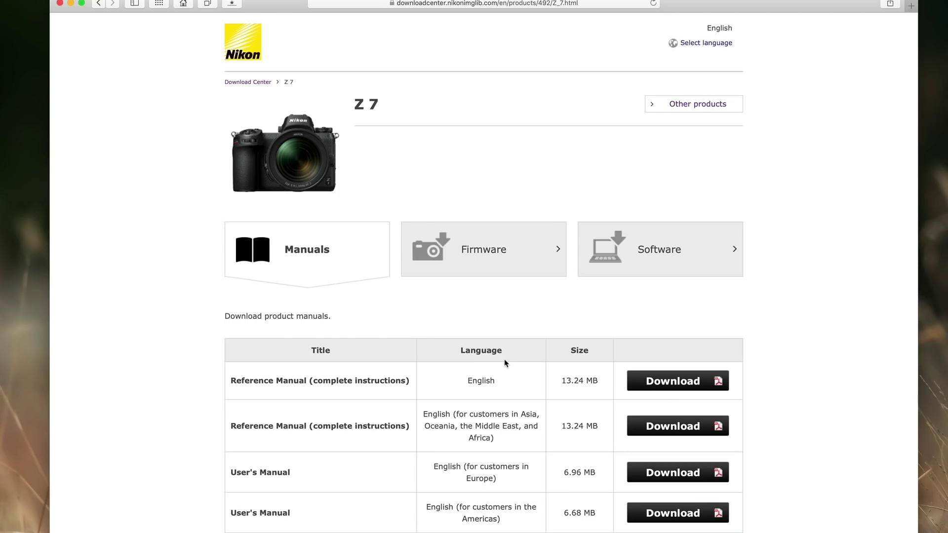
Step: Show the Z 7 Firmware tab and highlight the C:Ver.1.03 version number
left_click(487, 248)
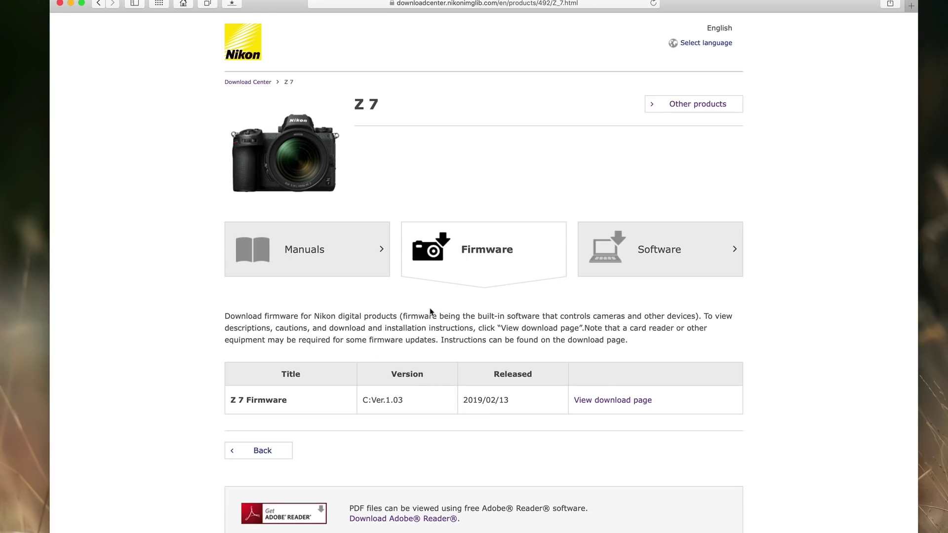
left_click_drag(390, 401, 399, 401)
left_click(414, 403)
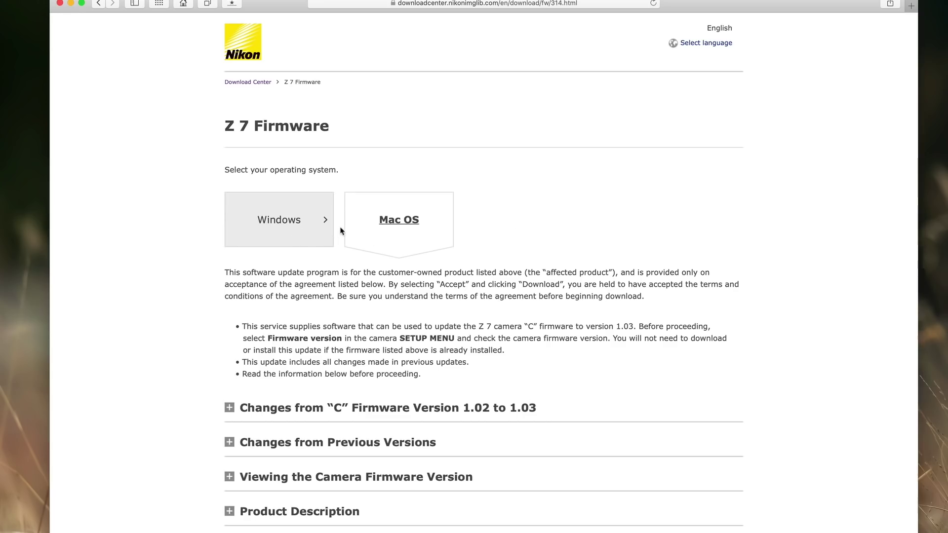
left_click(297, 232)
left_click(377, 226)
scroll(340, 296, "down", 3)
scroll(341, 293, "down", 3)
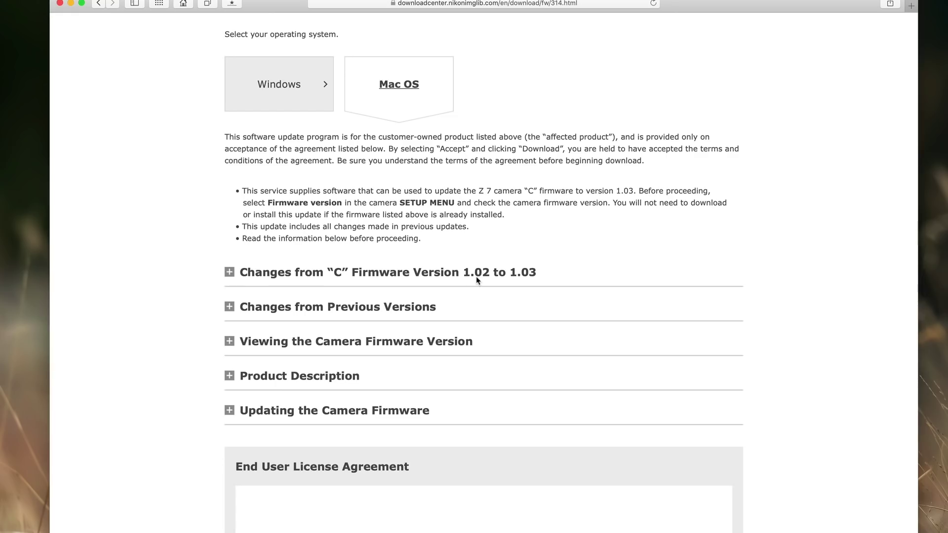
left_click(230, 277)
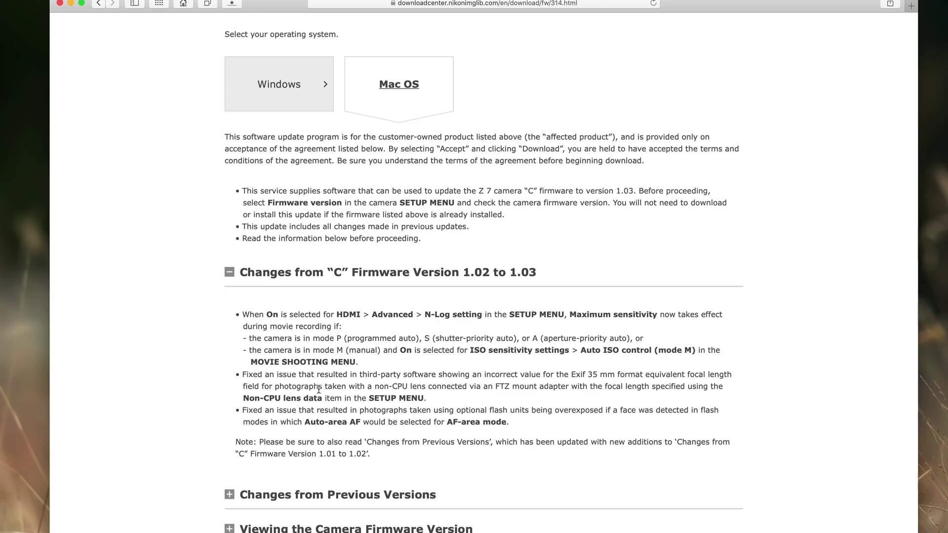
left_click(230, 274)
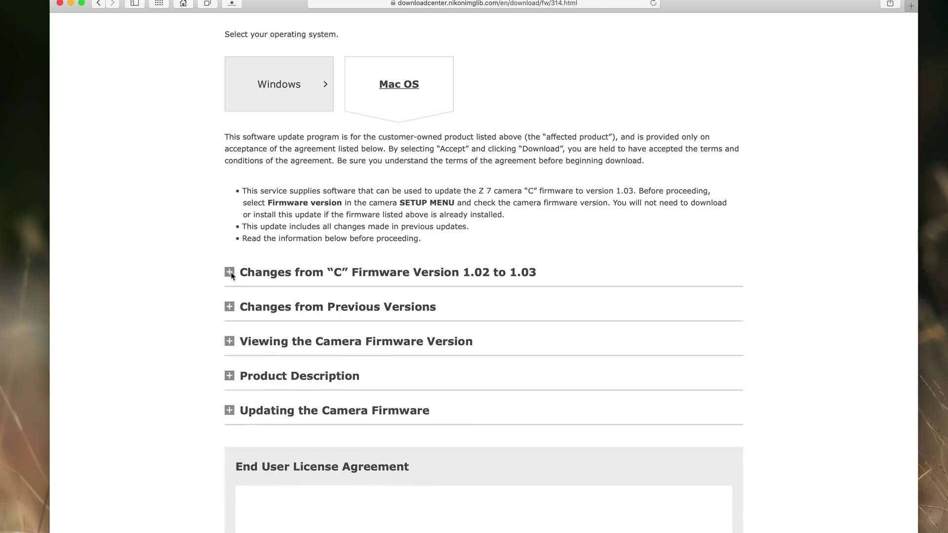
left_click(230, 308)
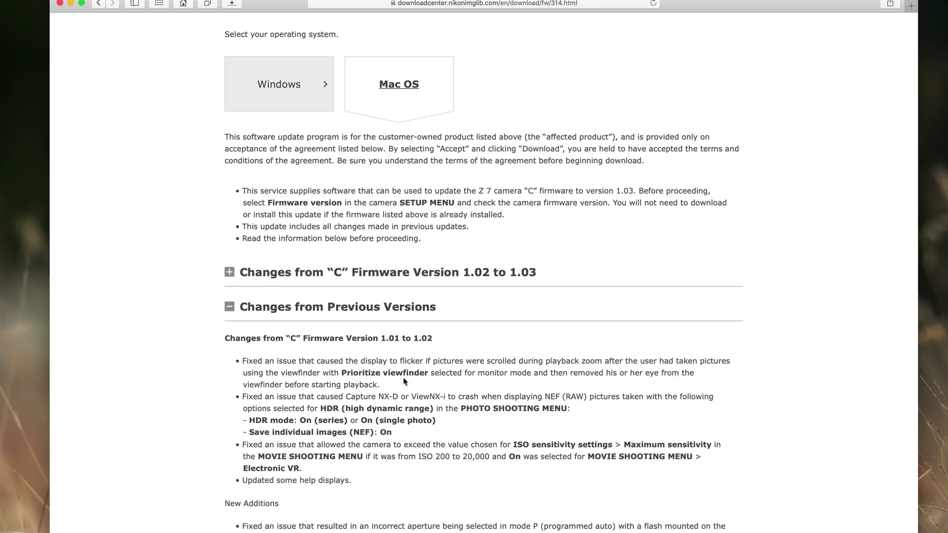
left_click(229, 308)
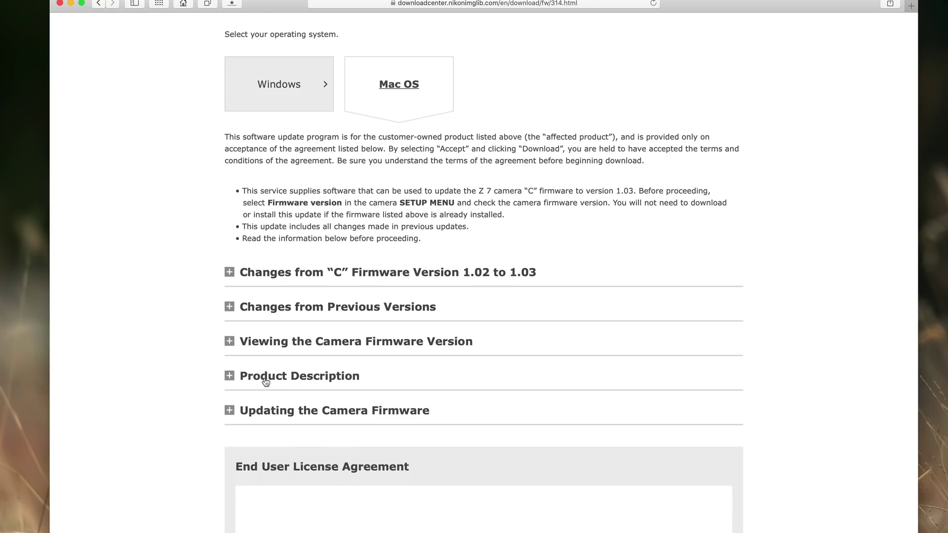
scroll(271, 381, "down", 3)
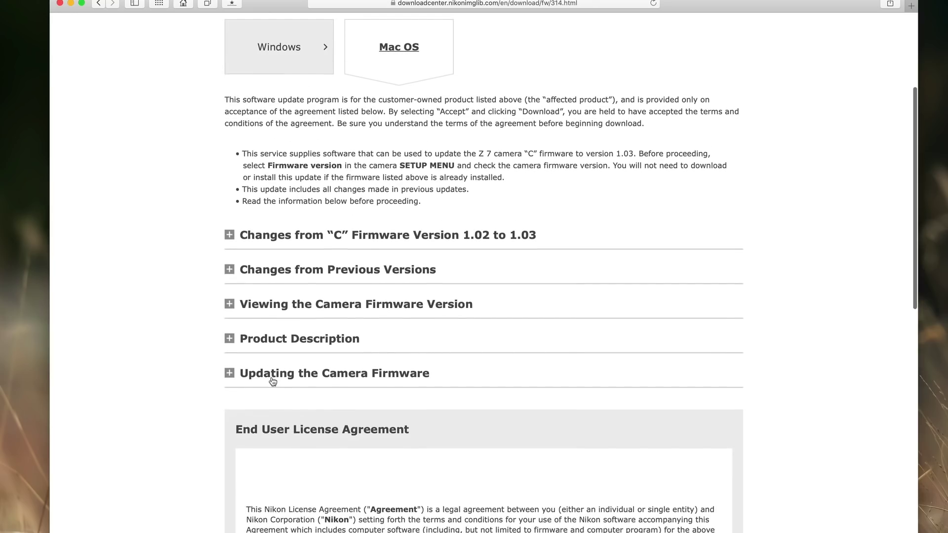
left_click(272, 379)
scroll(271, 370, "down", 3)
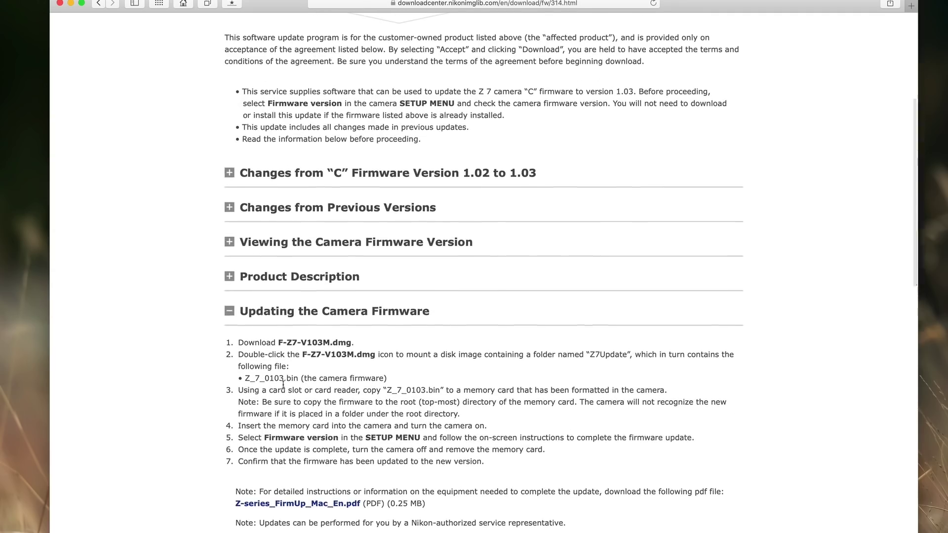
left_click(230, 313)
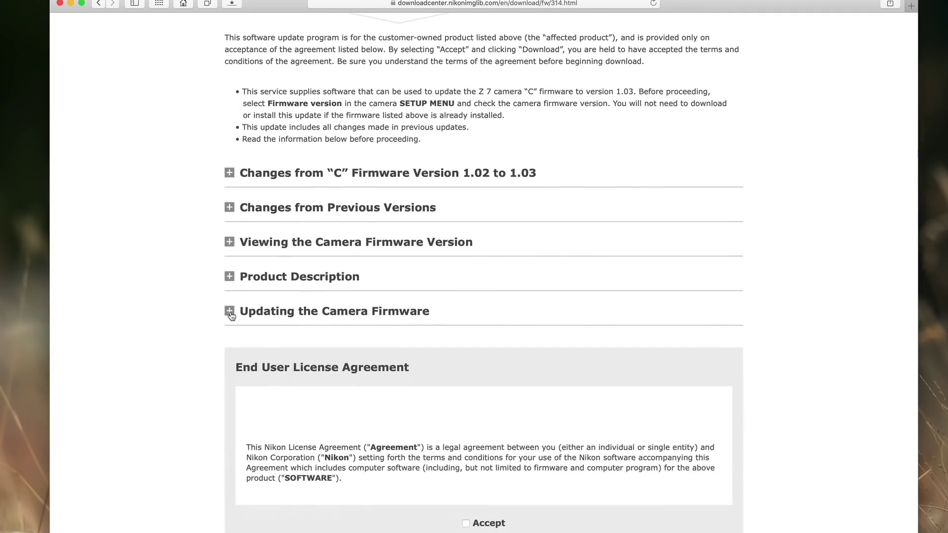
scroll(230, 316, "down", 5)
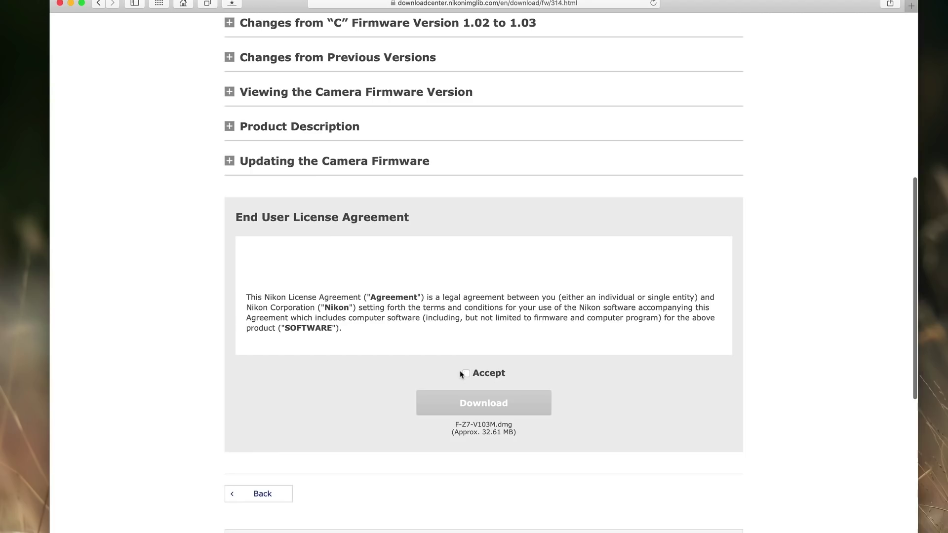
Step: Accept the license agreement and download F-Z7-V103M.dmg
left_click(465, 374)
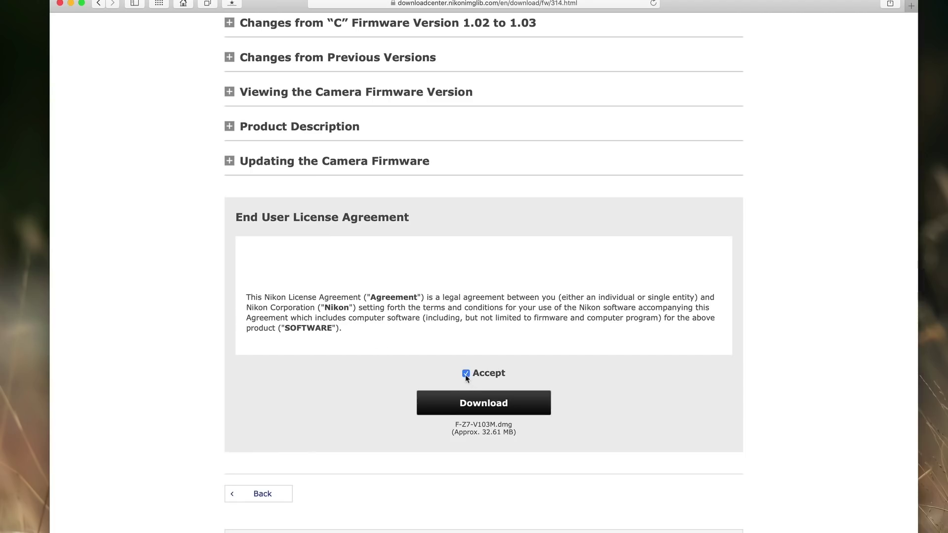
left_click(481, 403)
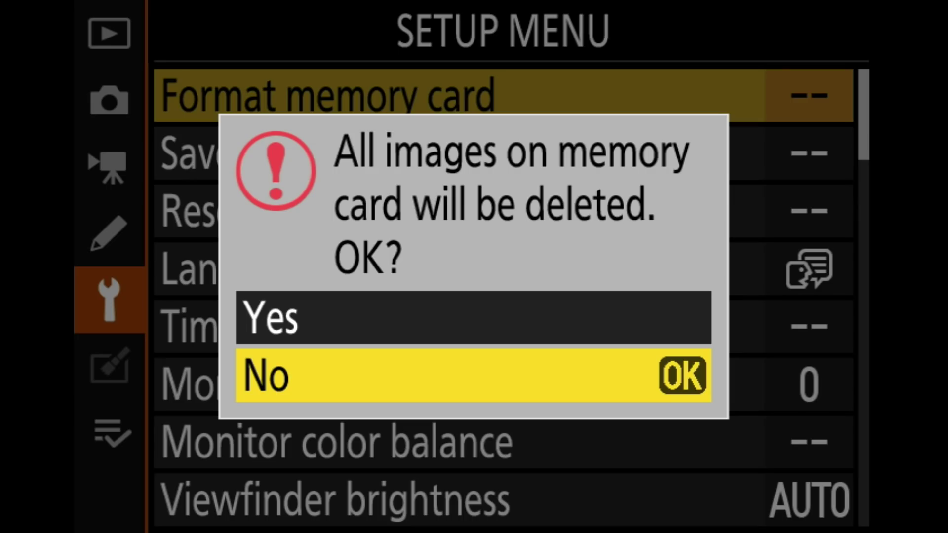
Step: Choose Yes and confirm formatting the Z7's memory card
key("Up")
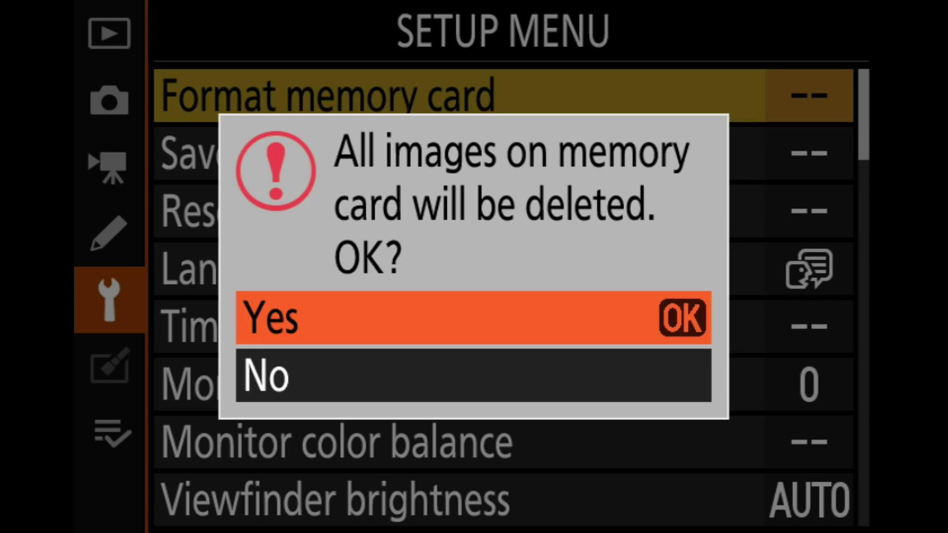
key("Return")
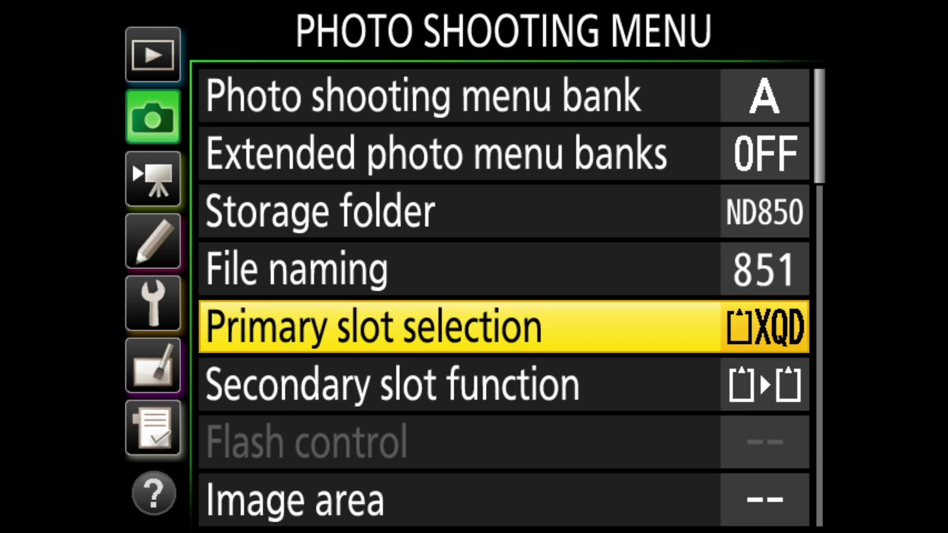
Step: Set the XQD card slot as primary and return to the Photo Shooting Menu
key("Return")
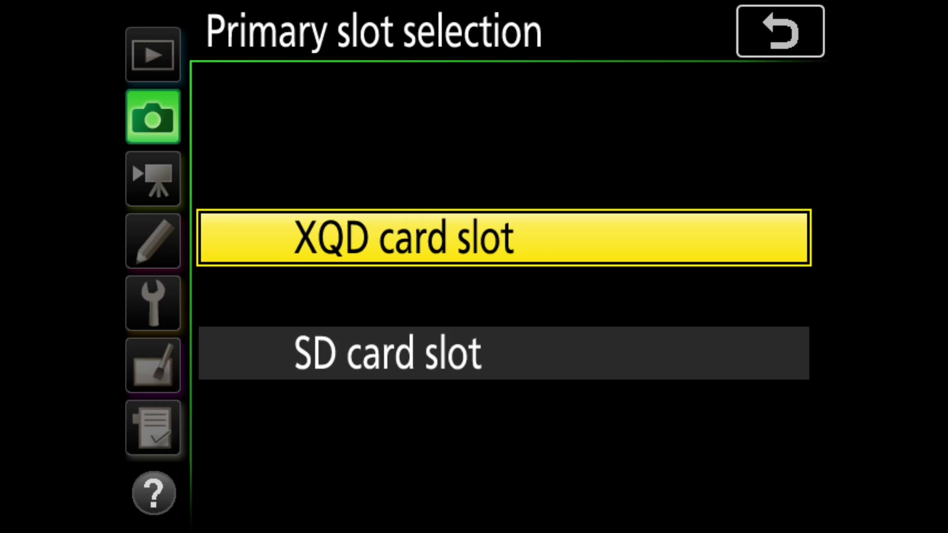
key("Return")
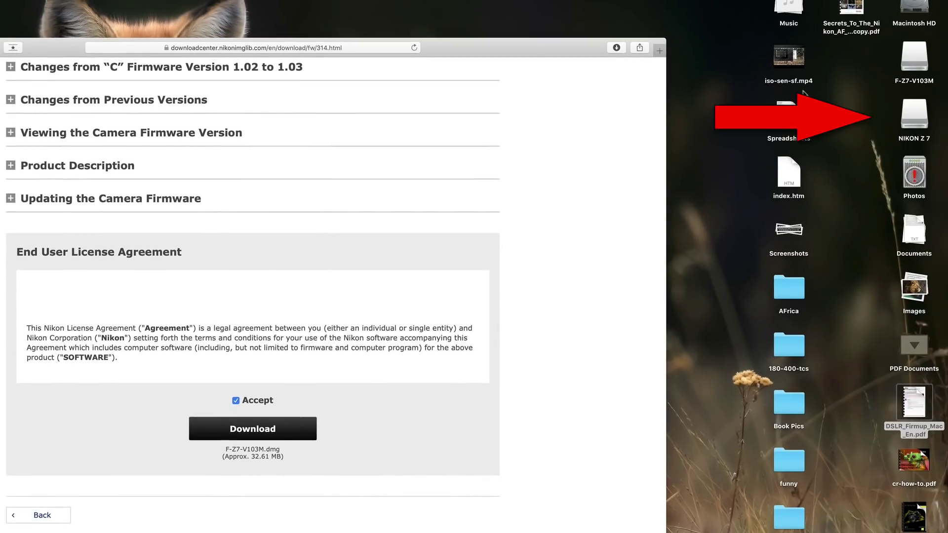
Step: Open the NIKON Z 7 card, browse DCIM and MISC, return to its top level, and reposition the window
double_click(914, 123)
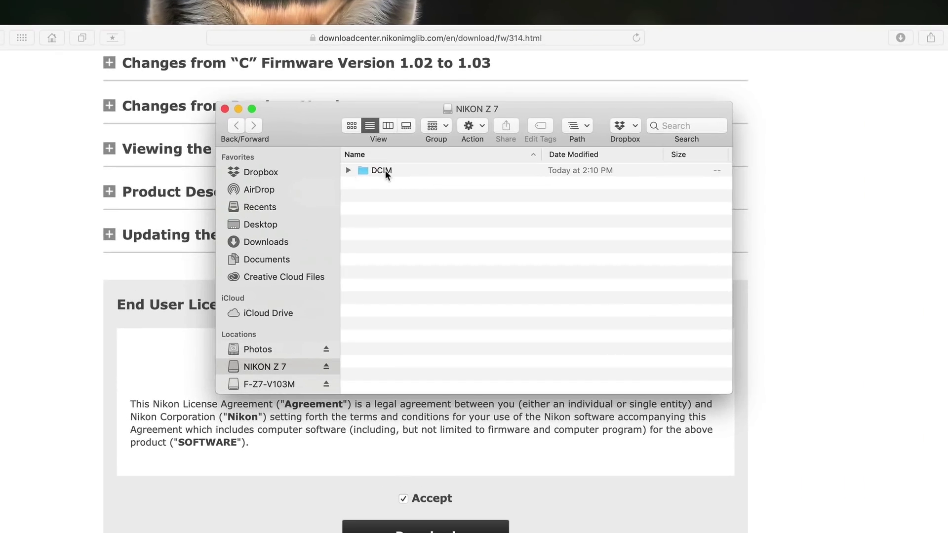
double_click(386, 169)
left_click(396, 173)
double_click(396, 173)
left_click(237, 126)
left_click(236, 125)
left_click_drag(343, 124, 6, 105)
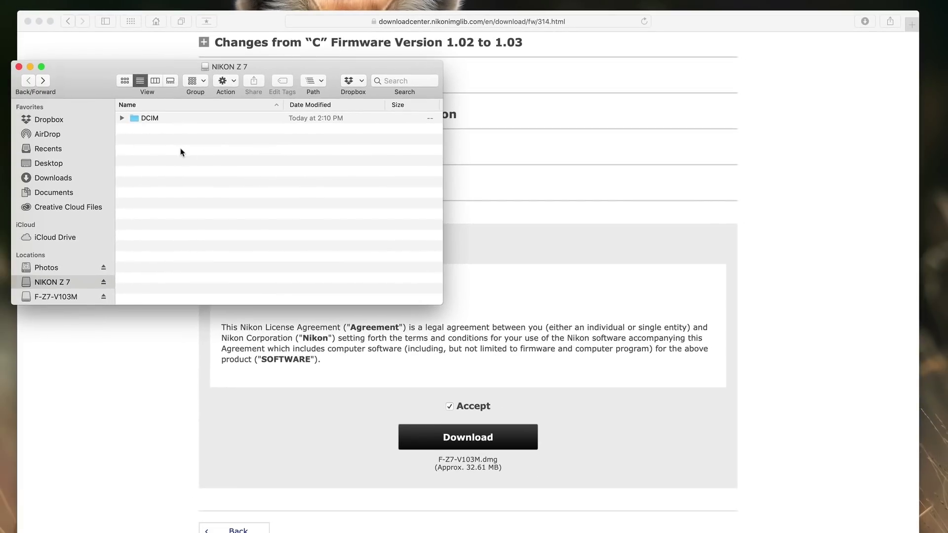
left_click_drag(101, 80, 95, 88)
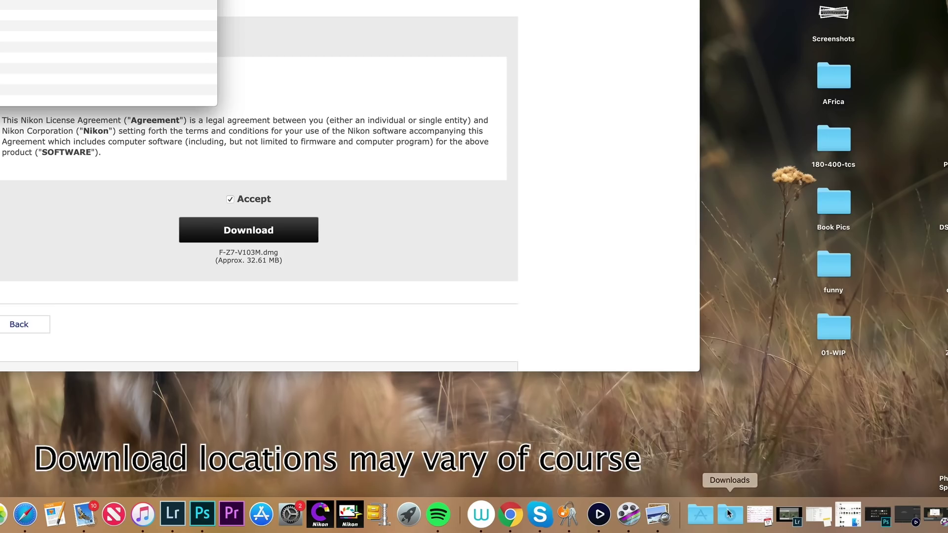
Step: Open the Downloads folder from the dock and select F-Z7-V103M.dmg to mount it
right_click(728, 511)
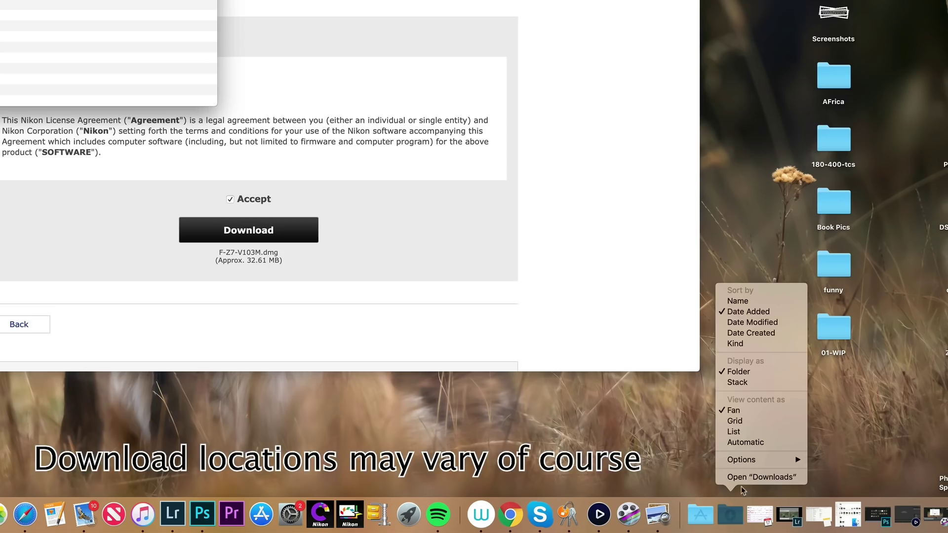
left_click(746, 477)
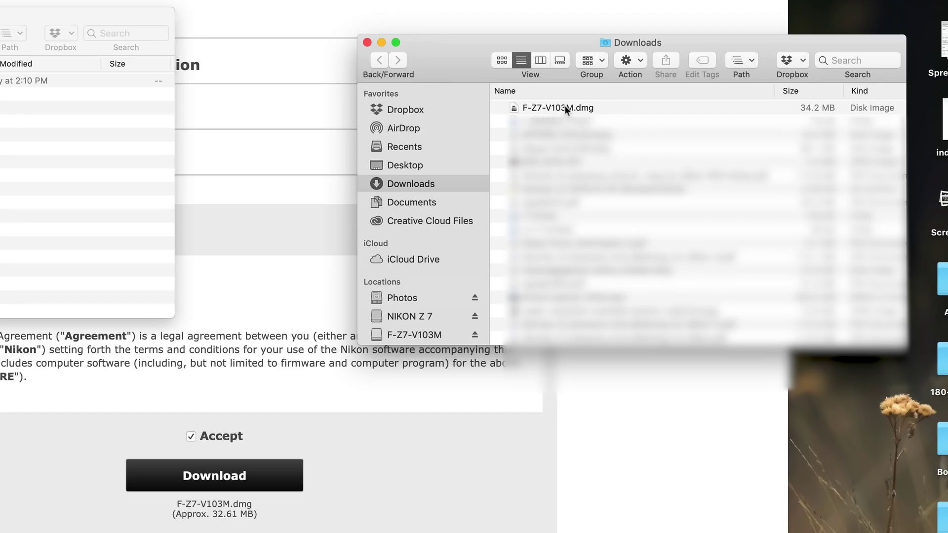
left_click(564, 104)
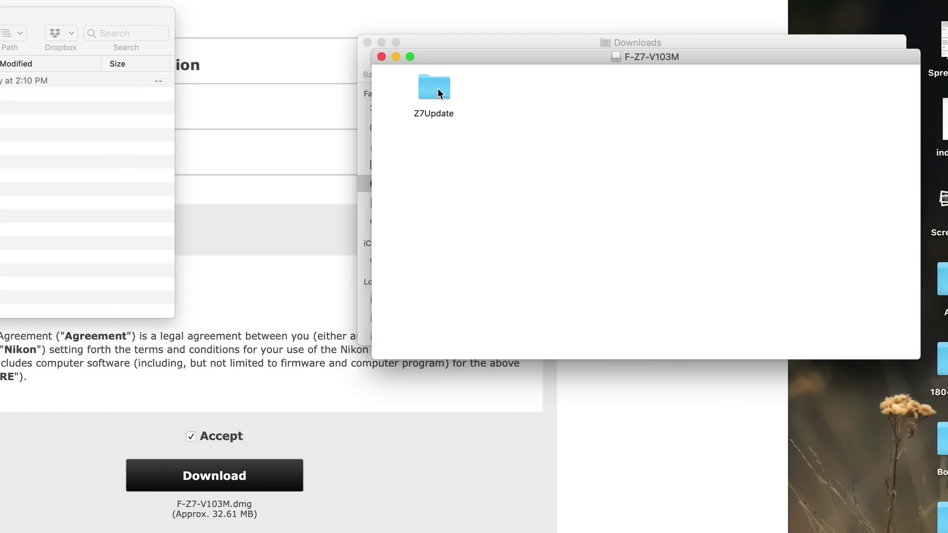
Step: Open Z7Update, select Z_7_0103.bin, then try dragging the Z7Update folder to the card
double_click(438, 92)
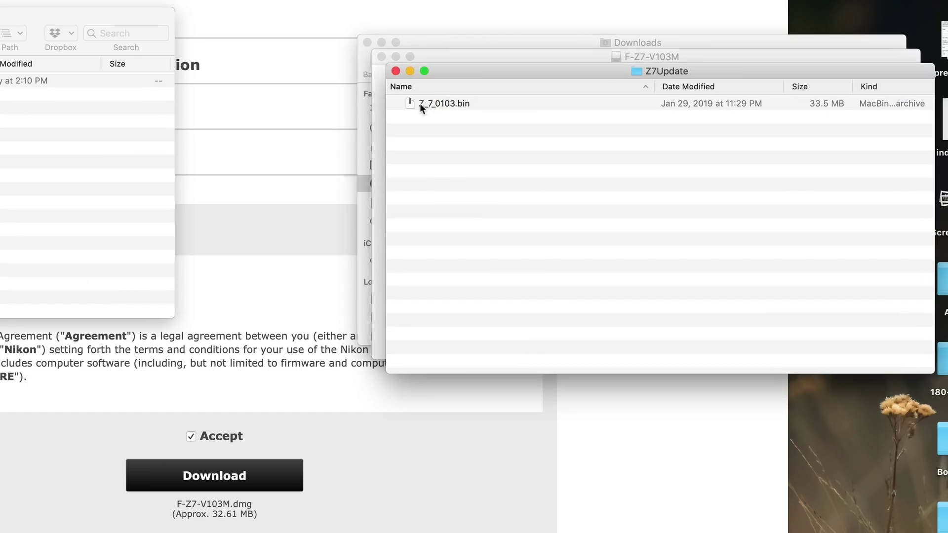
left_click(434, 102)
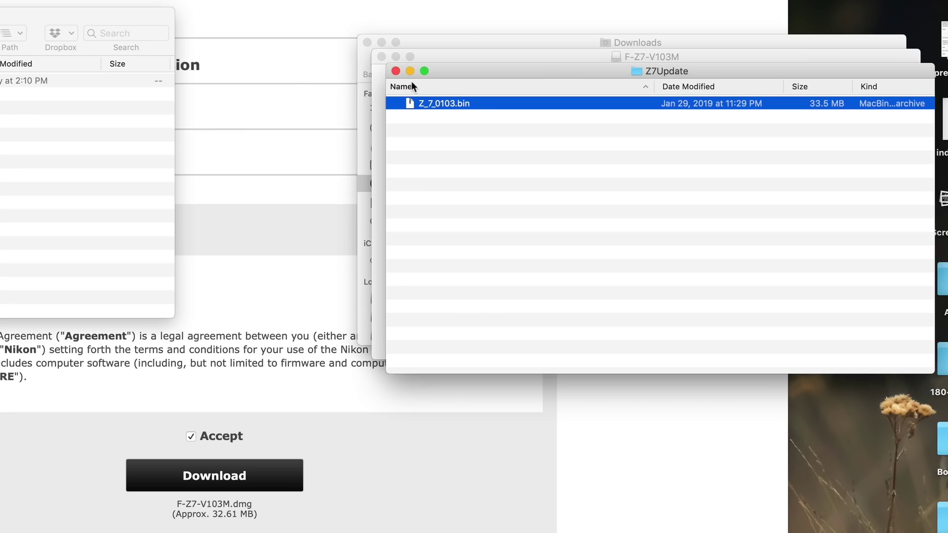
left_click(396, 71)
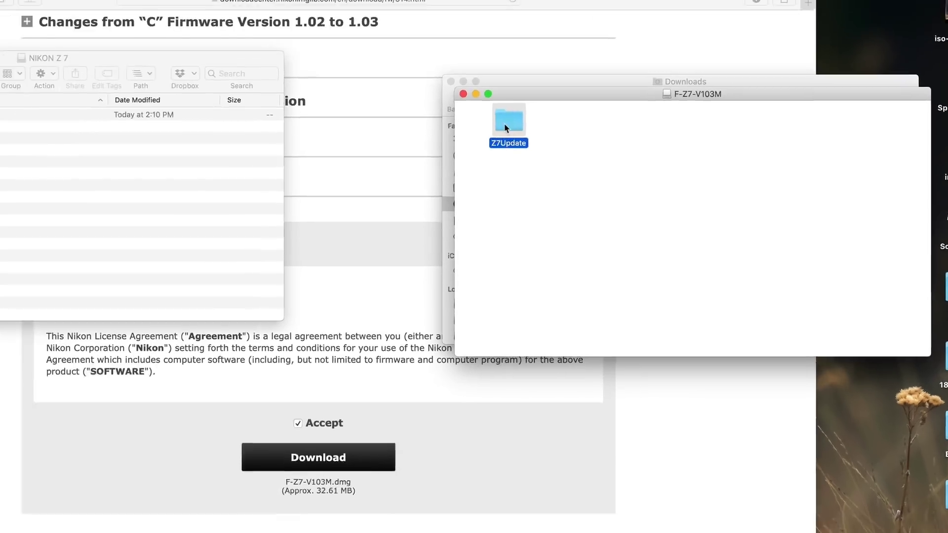
left_click_drag(434, 86, 0, 176)
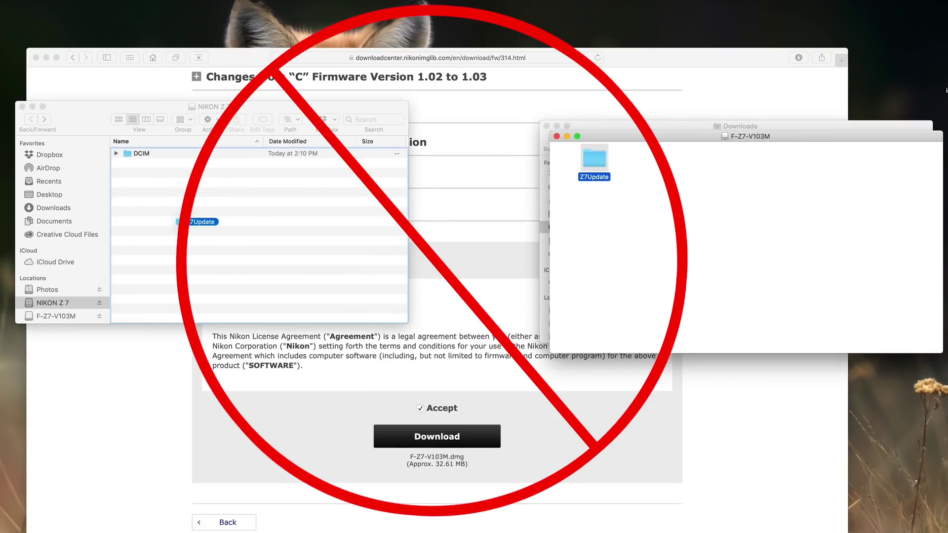
left_click_drag(202, 222, 329, 208)
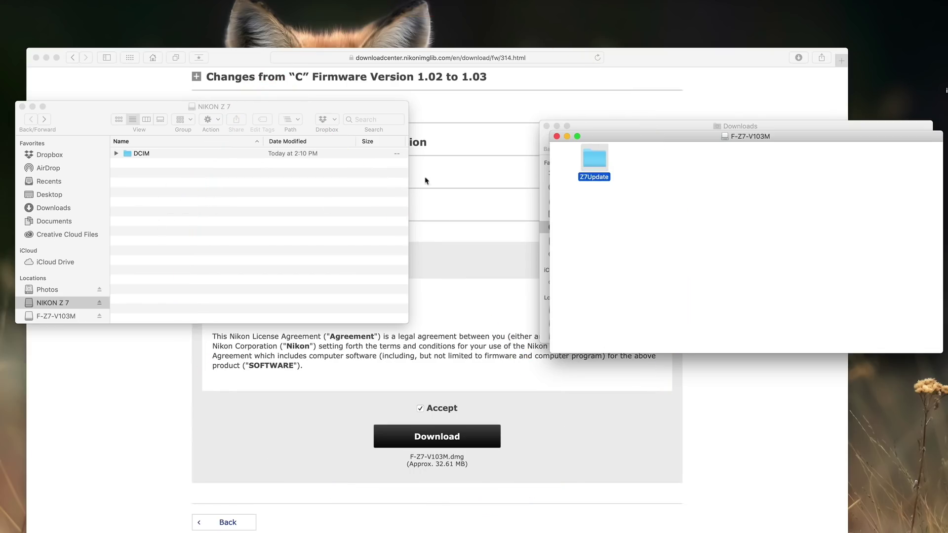
Step: Reopen Z7Update and drag Z_7_0103.bin into the NIKON Z 7 window beside DCIM
double_click(594, 162)
left_click(607, 170)
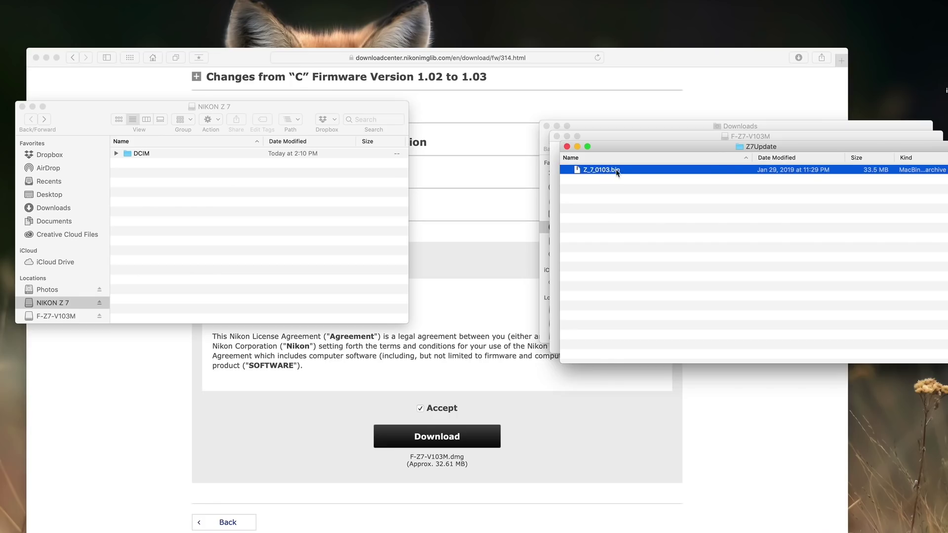
left_click_drag(628, 172, 221, 210)
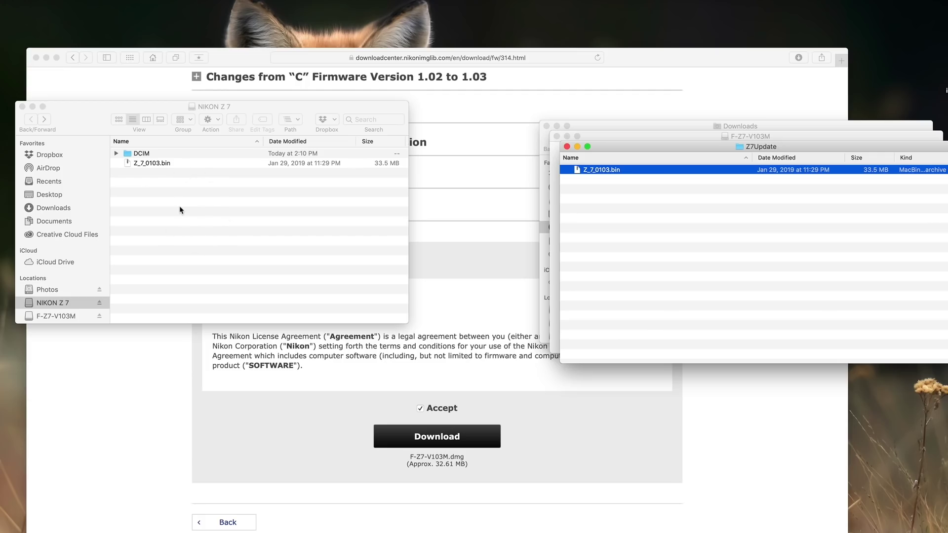
left_click(173, 171)
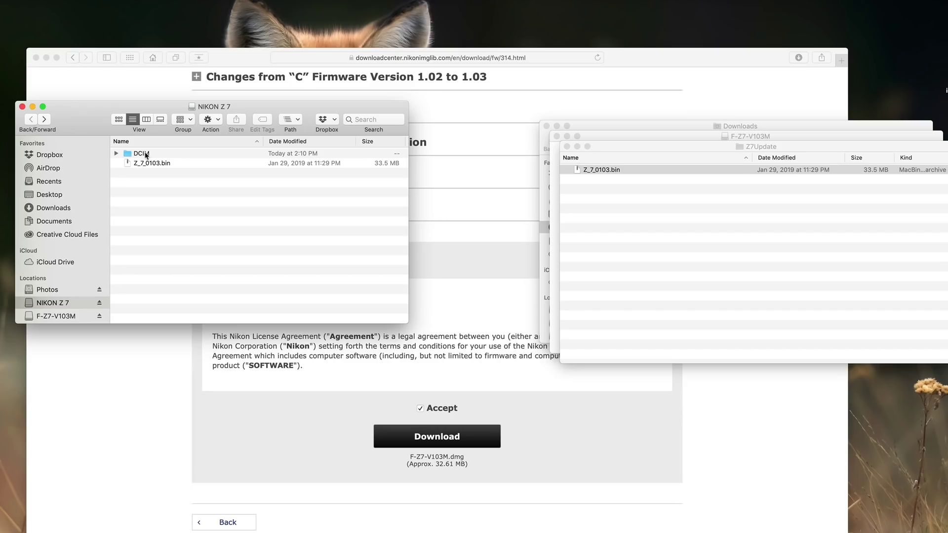
Step: Confirm Z_7_0103.bin is on the NIKON Z 7 card, then go to the camera's Setup Menu
left_click(154, 165)
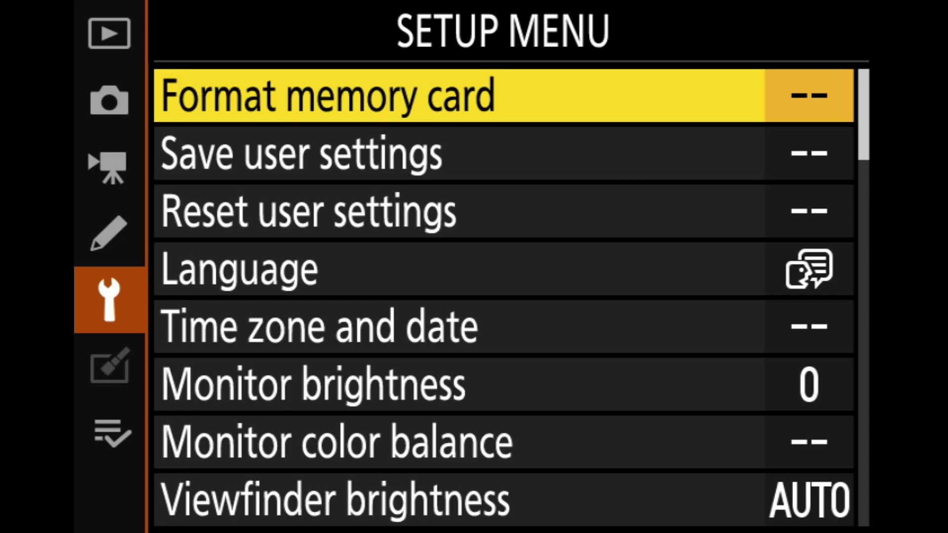
Step: Open Firmware version in the Setup Menu, showing C 1.02 and MA 1.00, and highlight Update
key("Up")
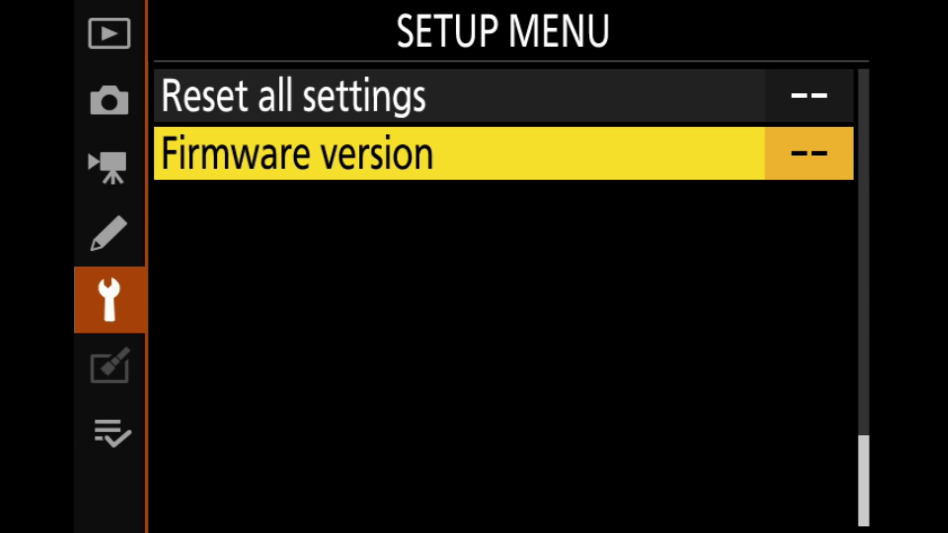
key("Return")
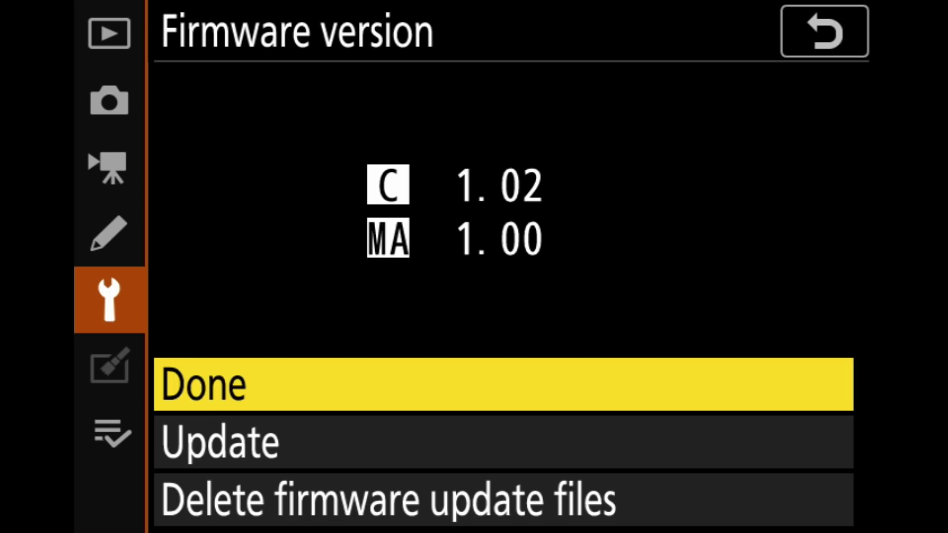
key("Down")
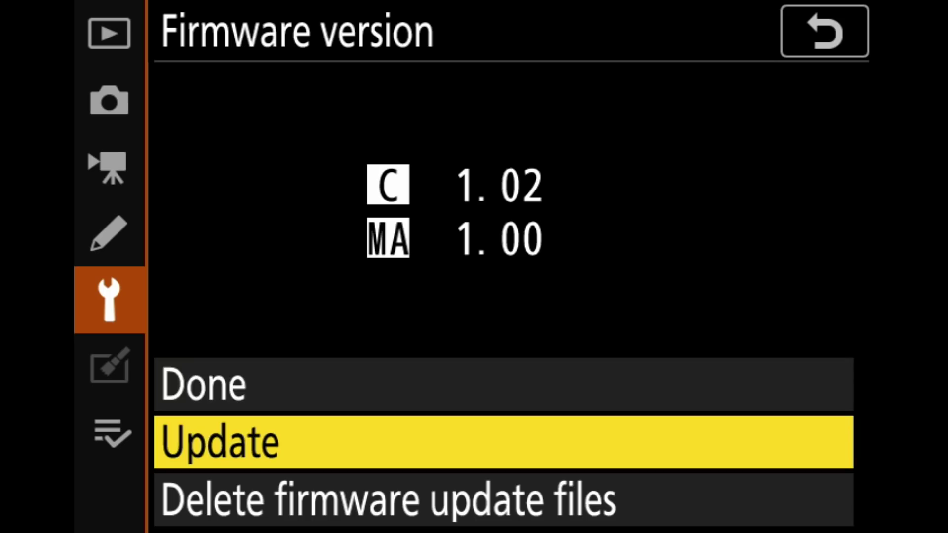
Step: Answer Yes to the Update? prompt and run the firmware update to C 1.03
key("Return")
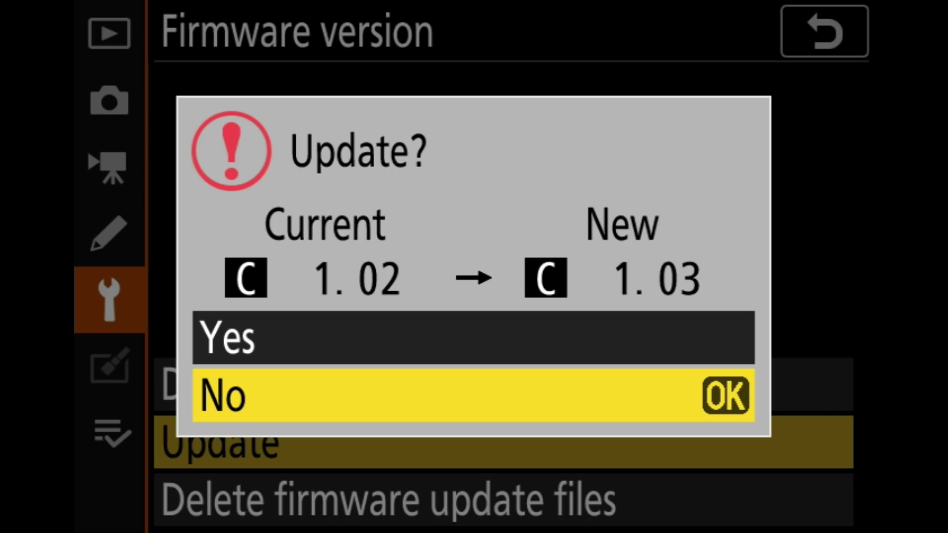
key("Up")
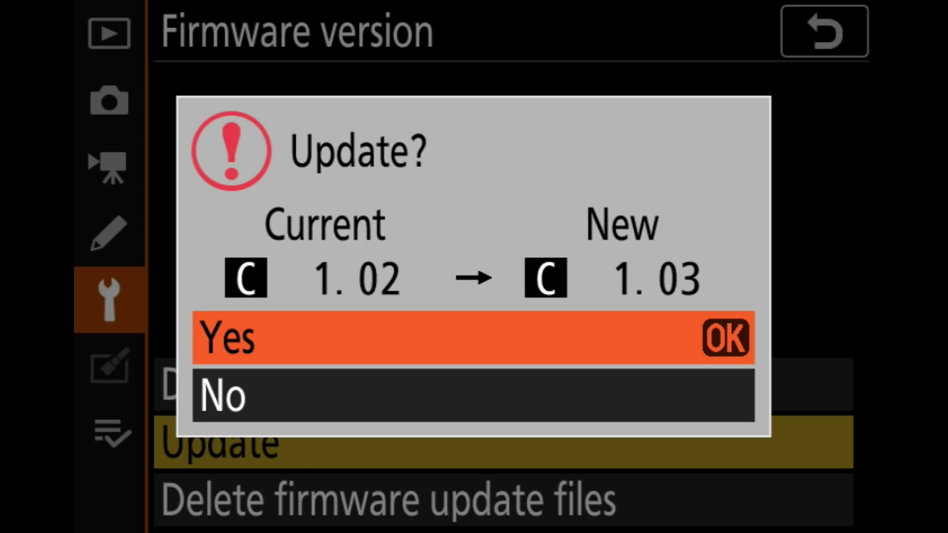
key("Return")
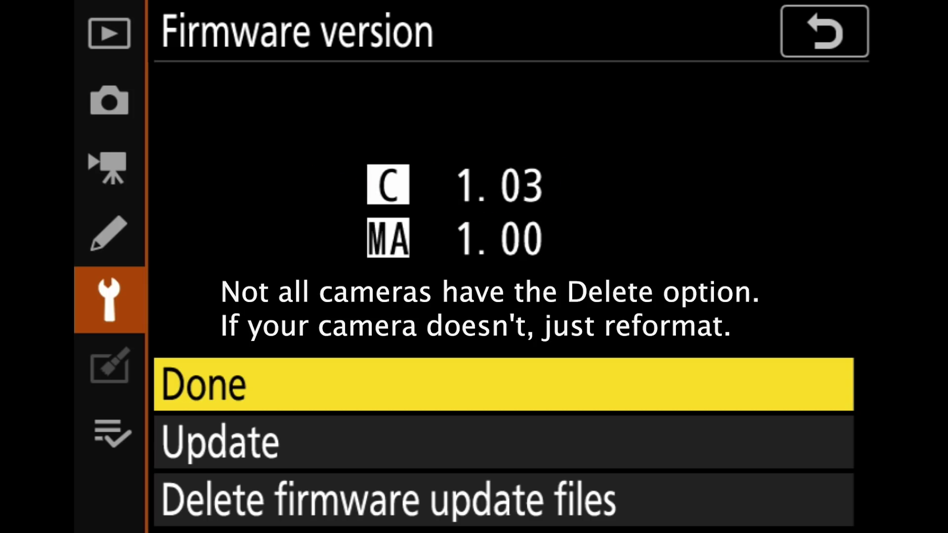
Step: Delete the firmware update files from the Camera body, confirming Yes
key("Down")
key("Down")
key("Right")
key("Return")
key("Up")
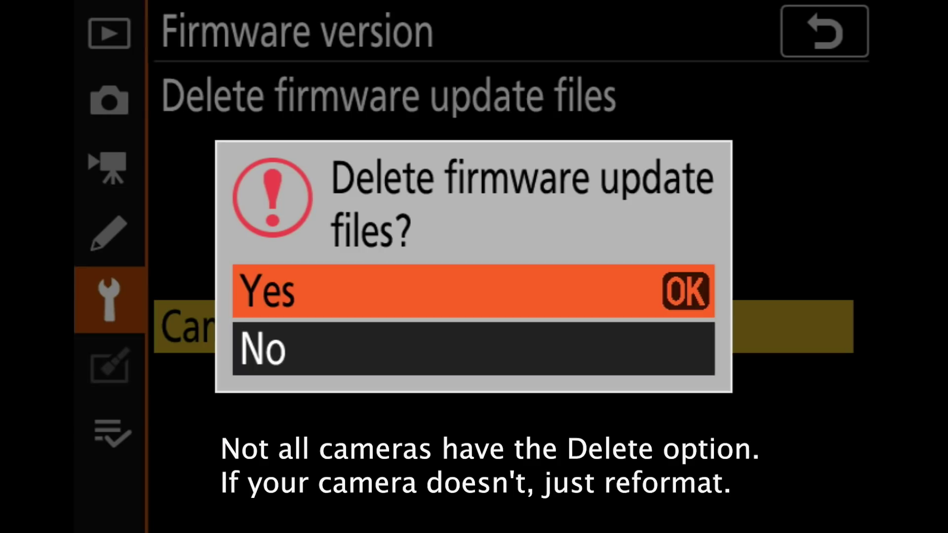
key("Return")
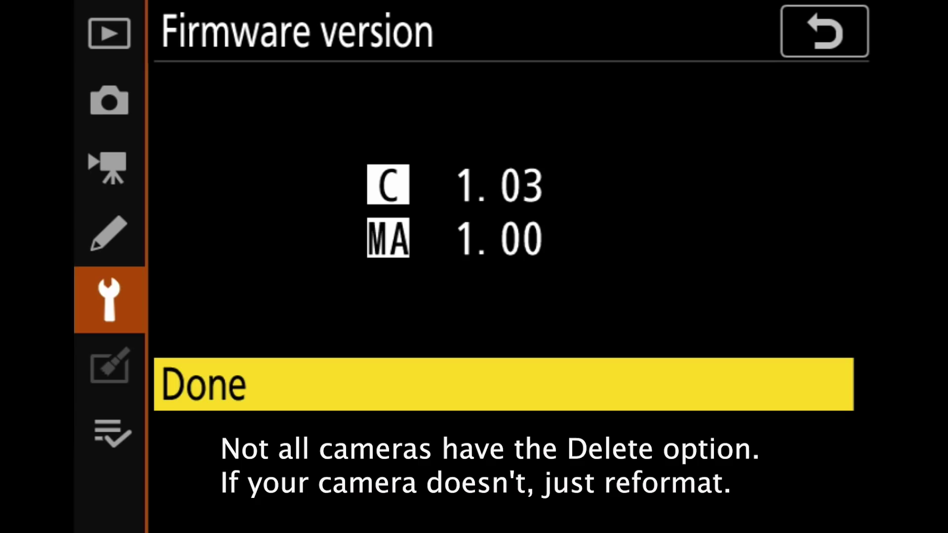